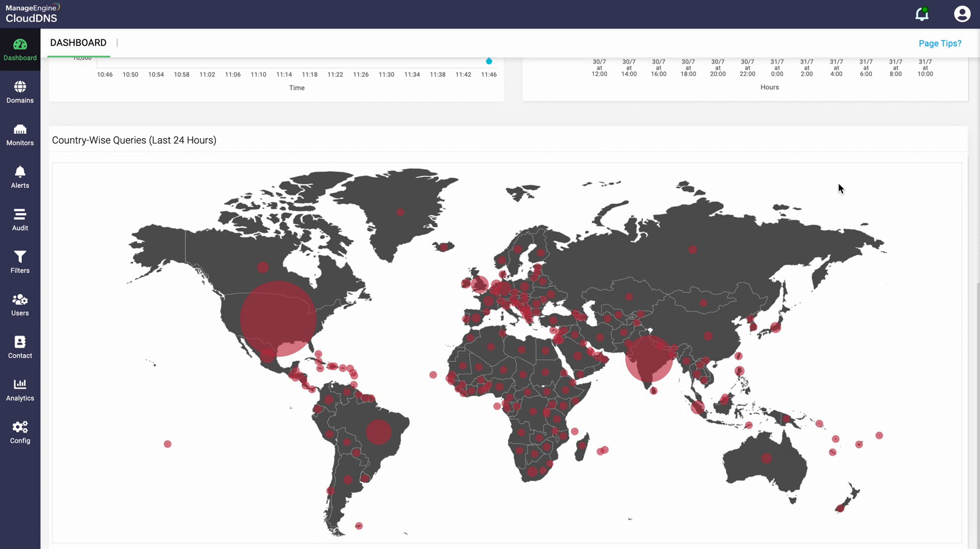
Go to the monitors list and open the form for adding a TCP monitor
click(28, 144)
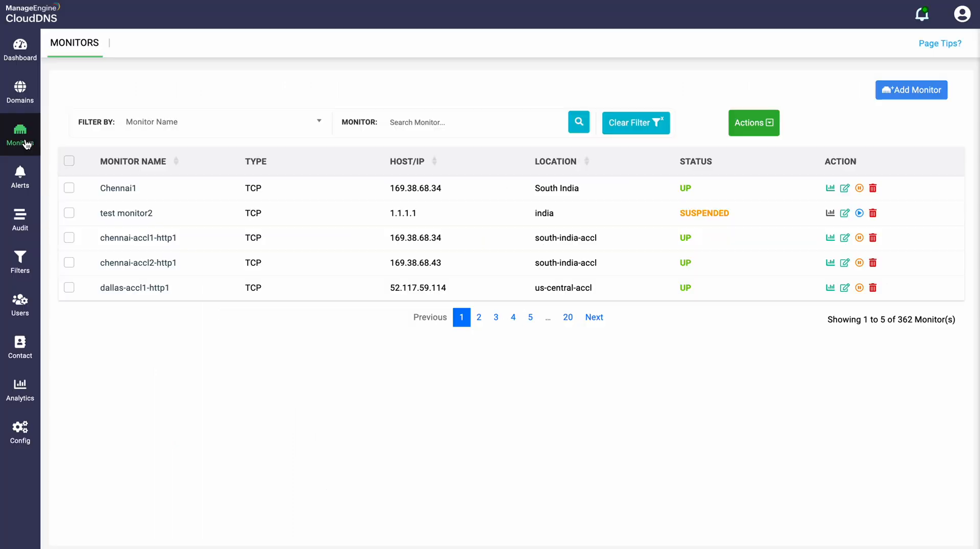
click(894, 91)
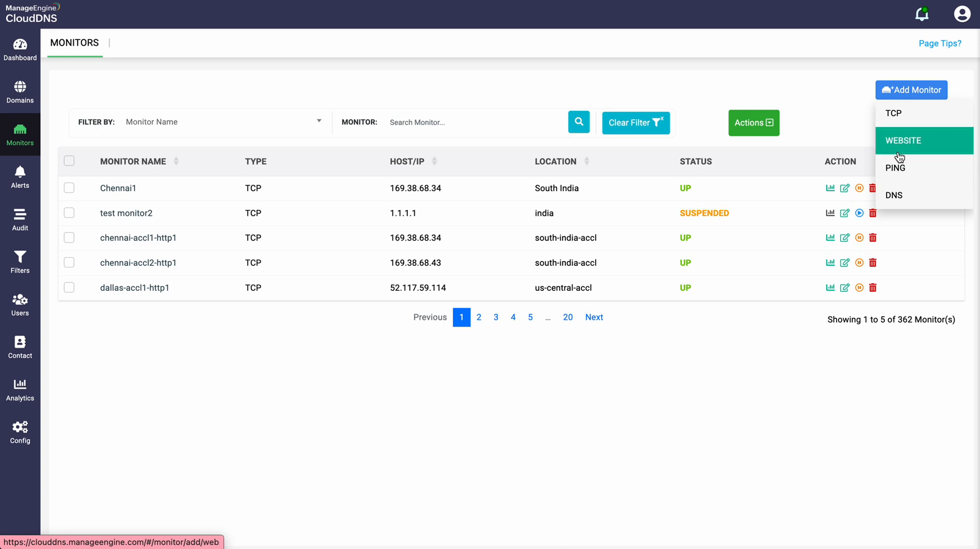
click(906, 120)
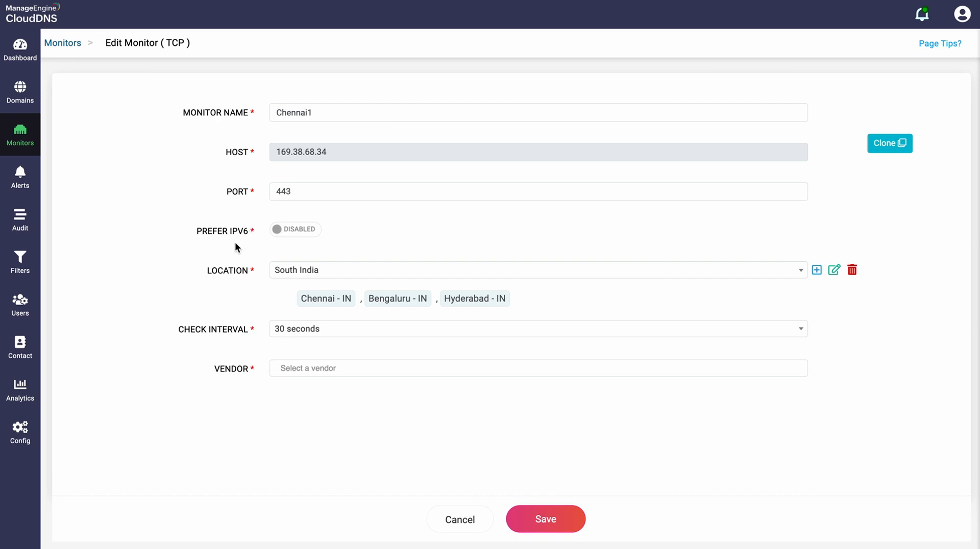
Toggle Prefer IPv6 on and back off for the Chennai1 TCP monitor, and view its location choices
click(300, 231)
click(290, 232)
click(293, 276)
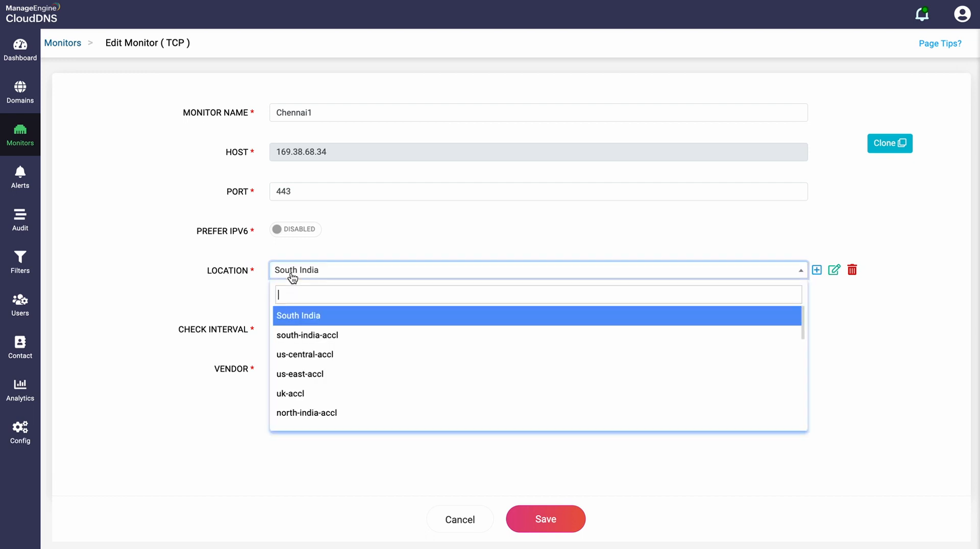
click(240, 277)
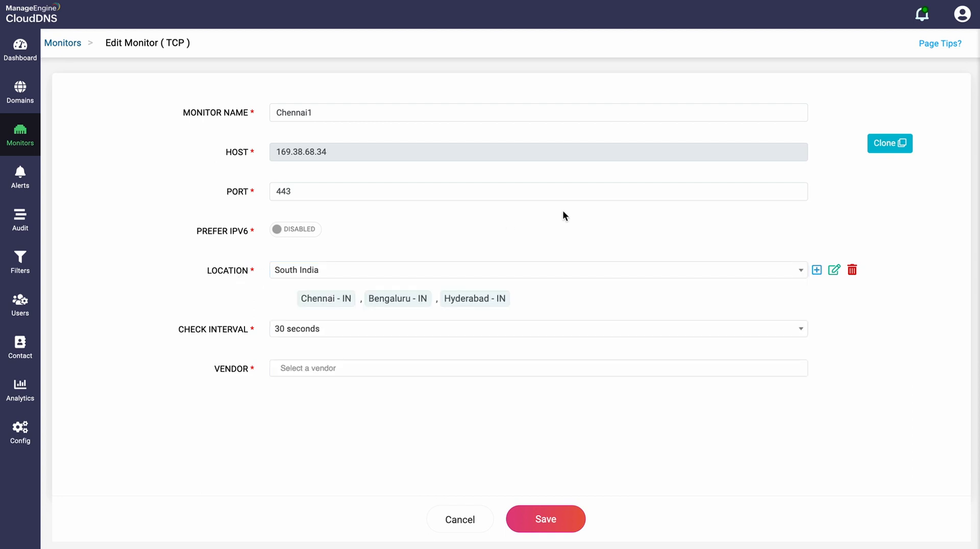
Tick Shanghai, Chennai and Hong Kong in a new location profile, and close the profile without saving
click(816, 273)
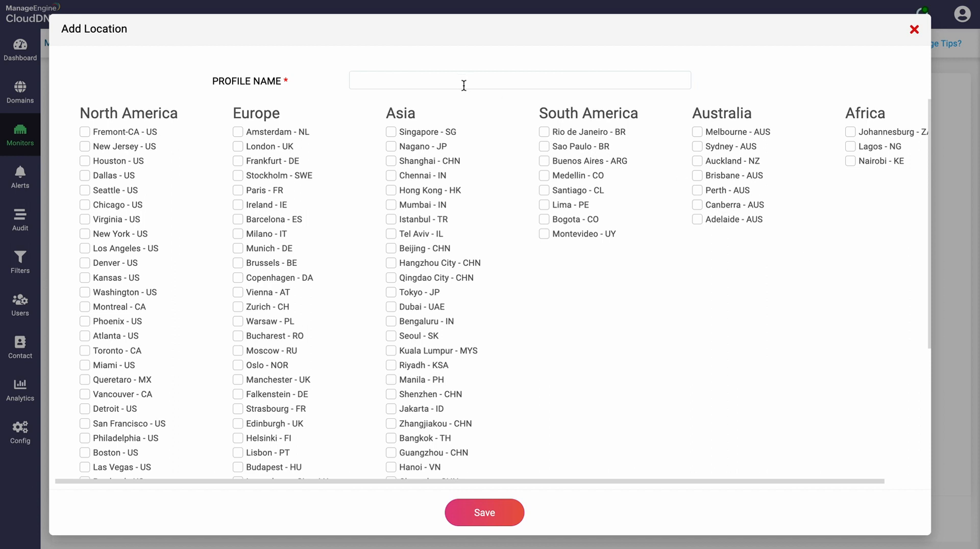
click(391, 161)
click(392, 178)
click(392, 192)
click(913, 32)
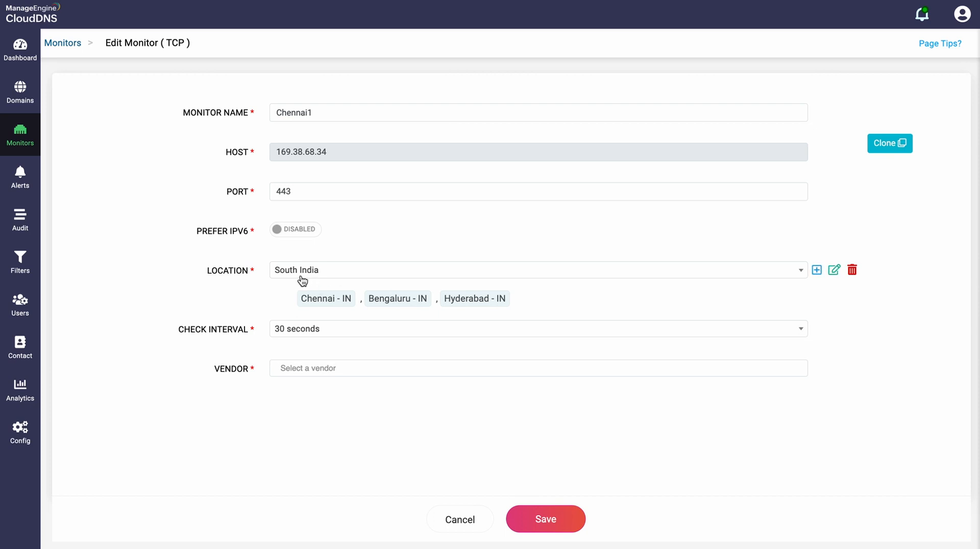
Examine the cities selected in the South India location profile and the vendor choices for the Chennai1 monitor
click(834, 271)
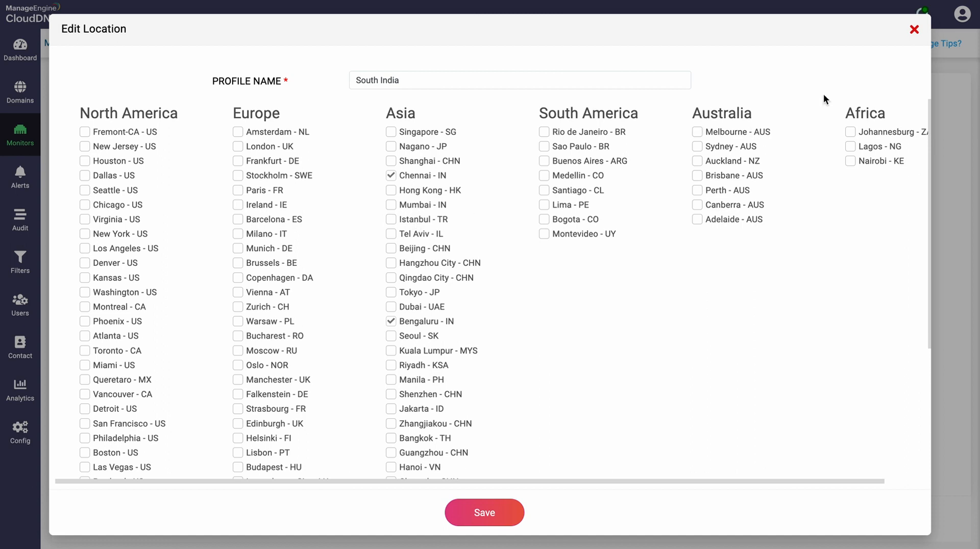
click(913, 31)
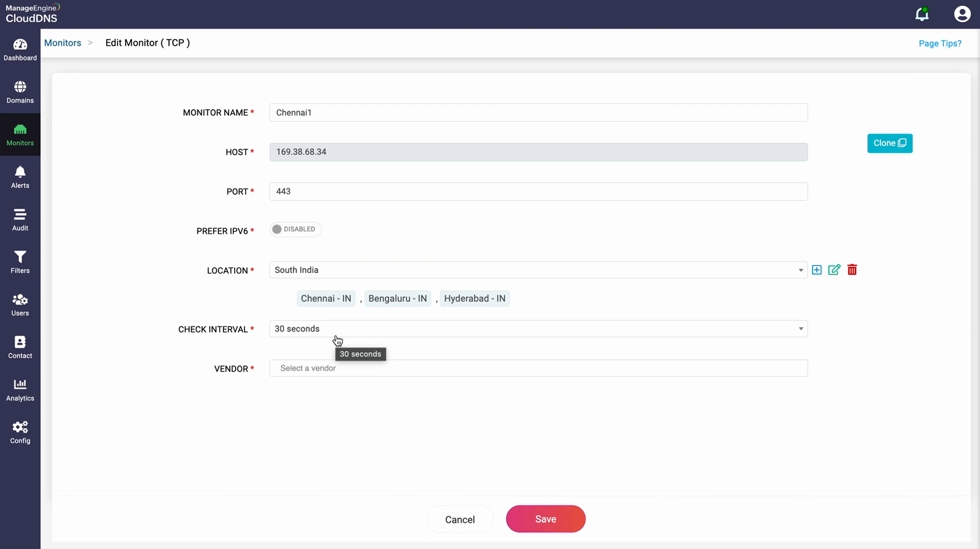
click(353, 366)
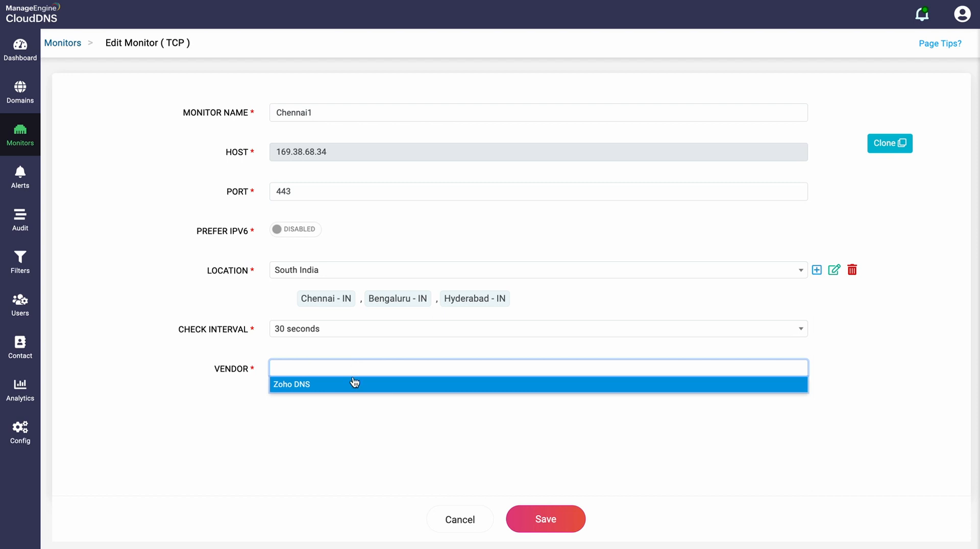
click(855, 388)
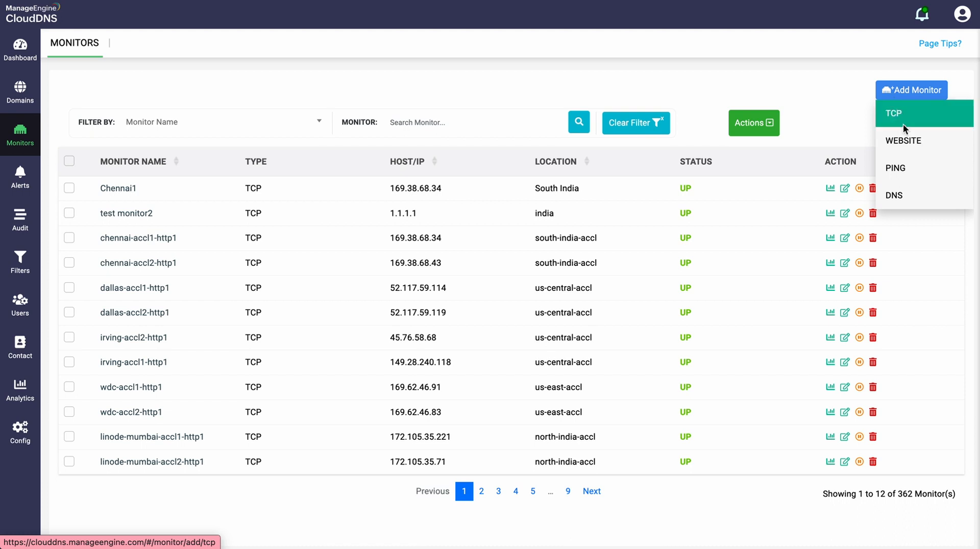
Open the website monitor creation form and examine its fields, including the expected status code options
click(905, 138)
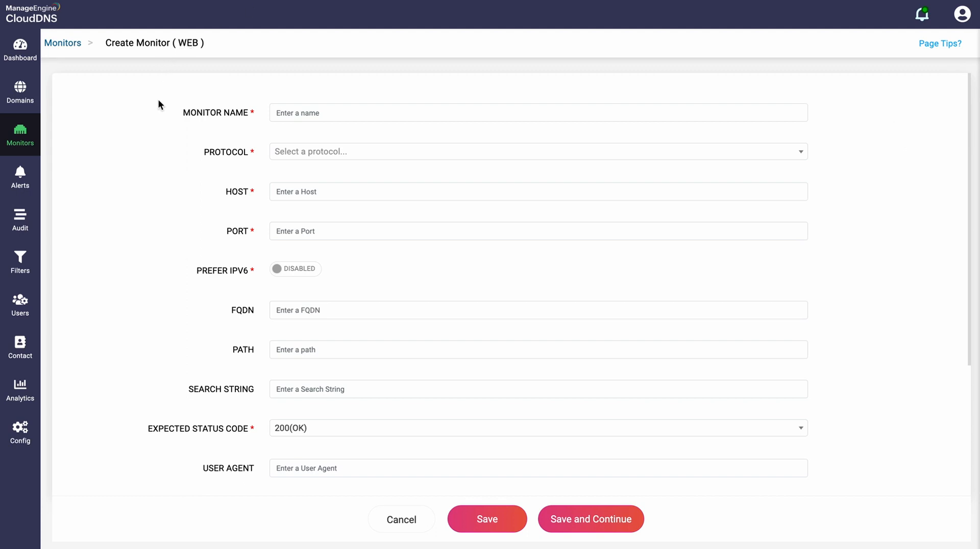
scroll(158, 146, down, 1)
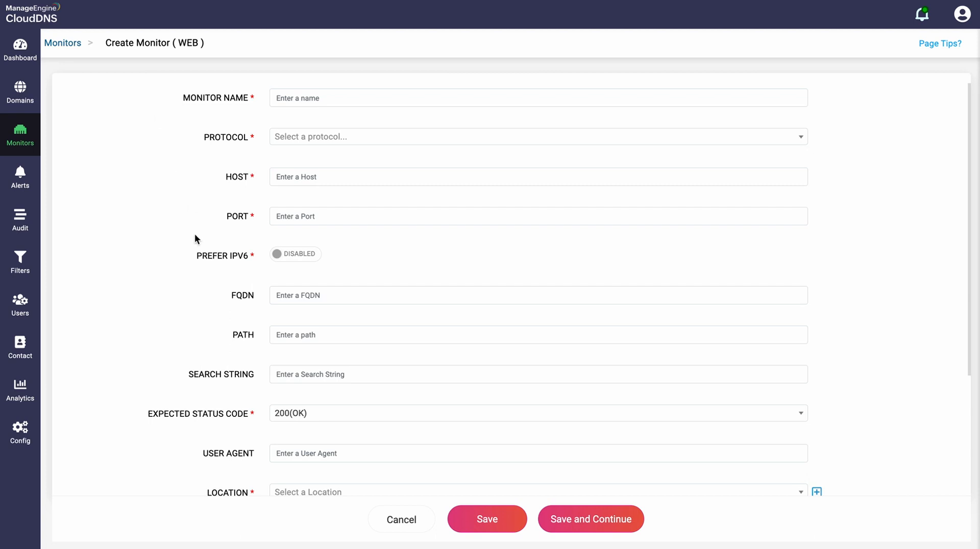
scroll(196, 292, down, 1)
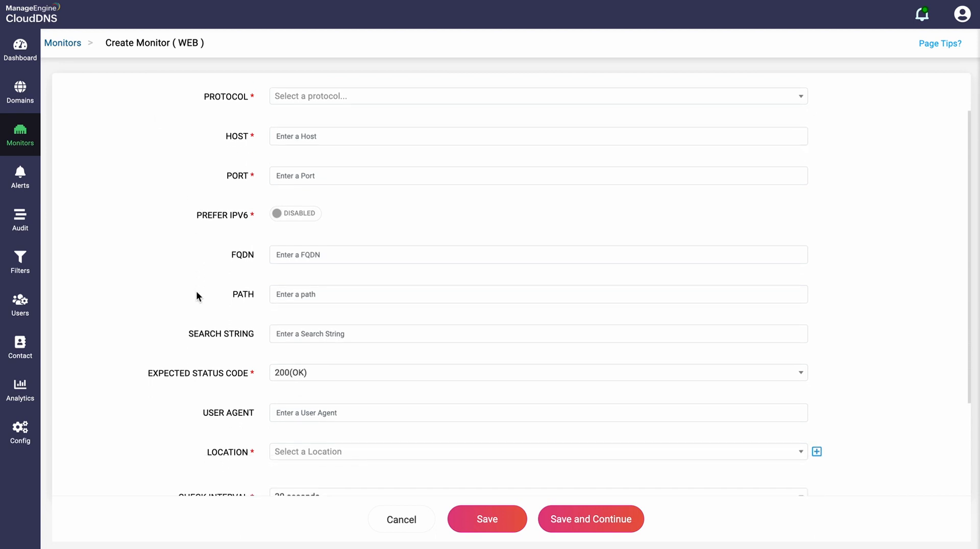
scroll(196, 292, down, 1)
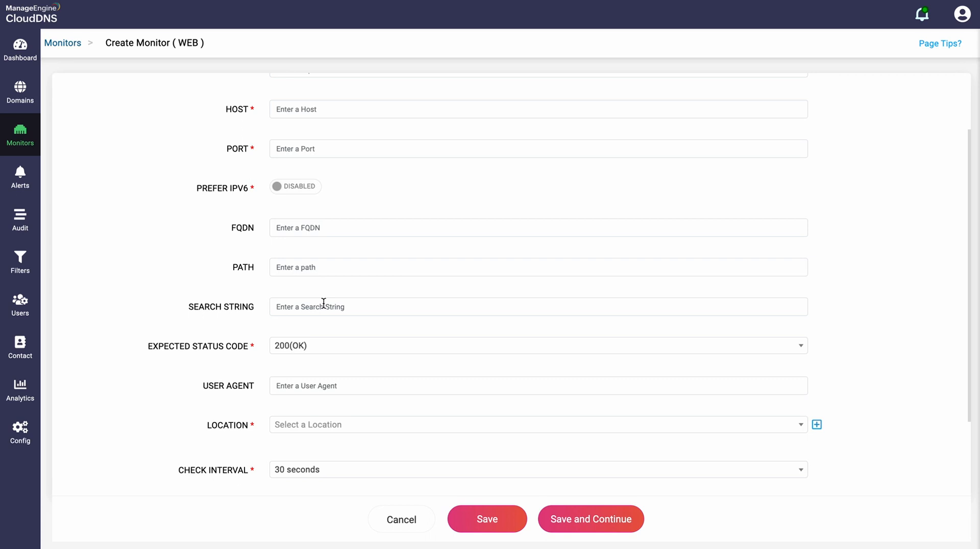
click(335, 352)
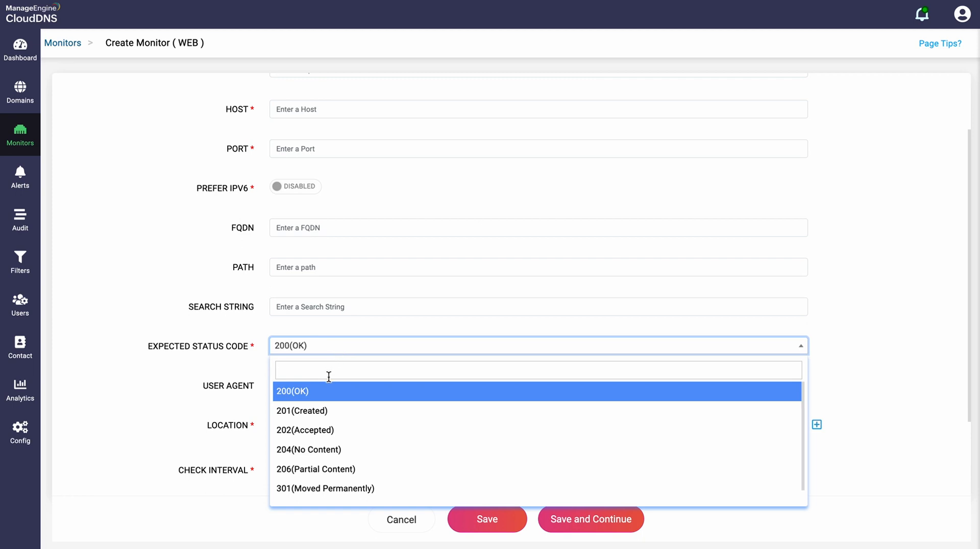
scroll(325, 405, down, 1)
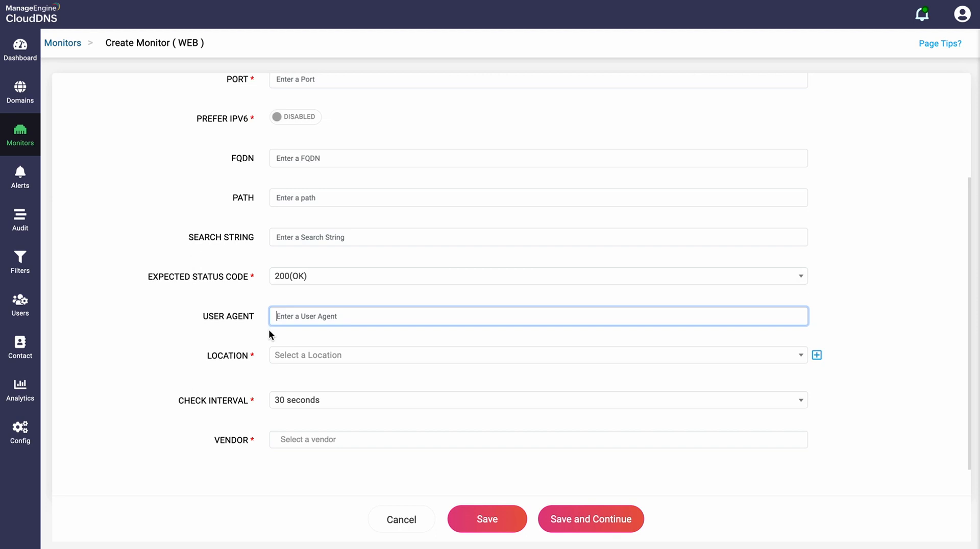
scroll(206, 345, down, 1)
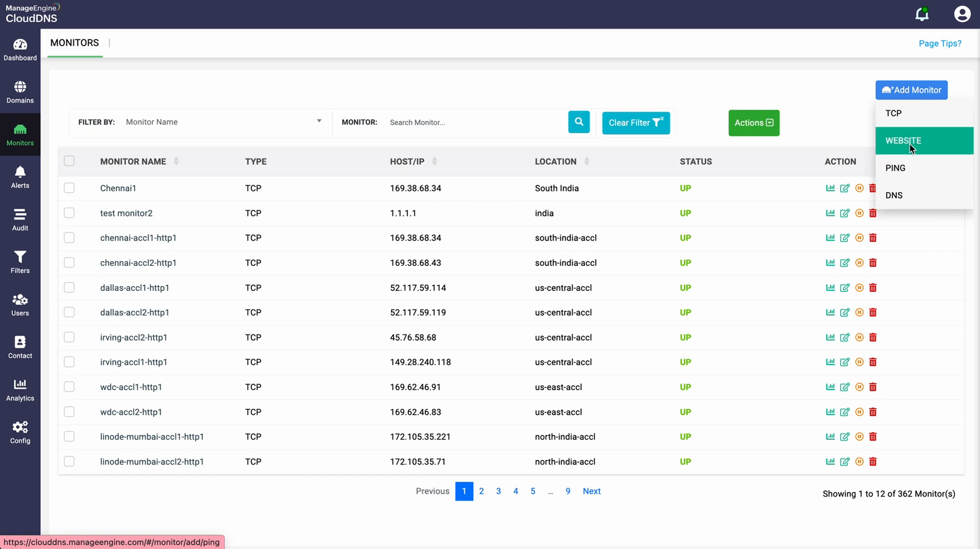
Open the ping monitor creation form and examine its location, check interval and vendor options
click(902, 168)
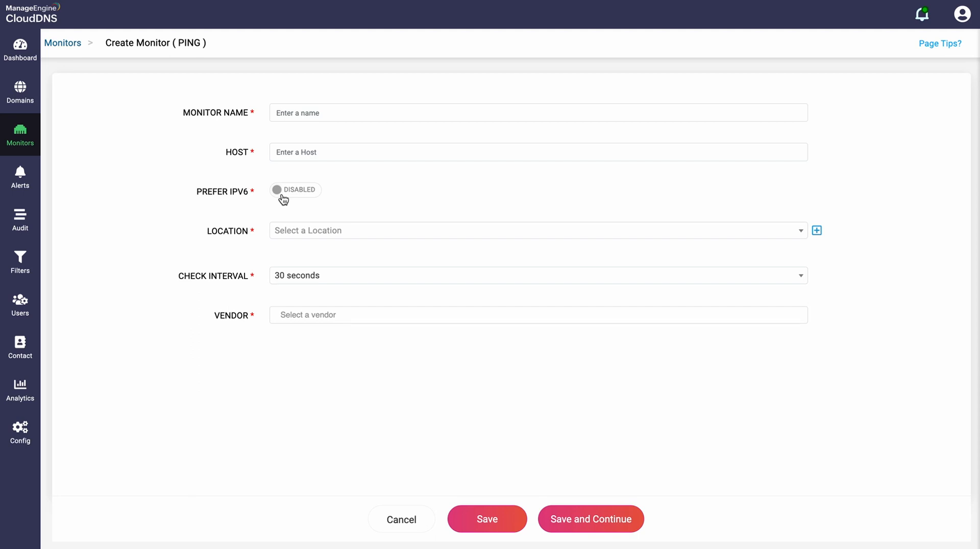
click(287, 233)
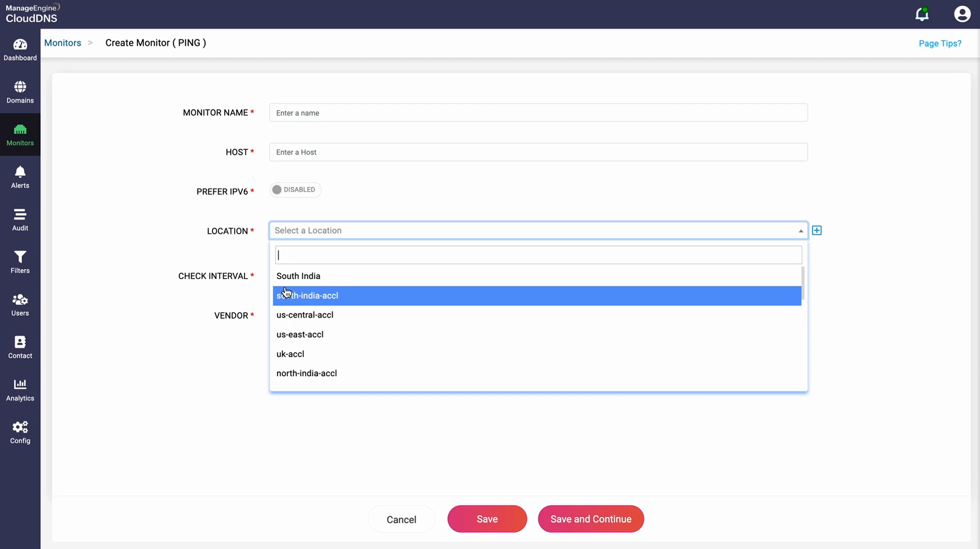
click(195, 285)
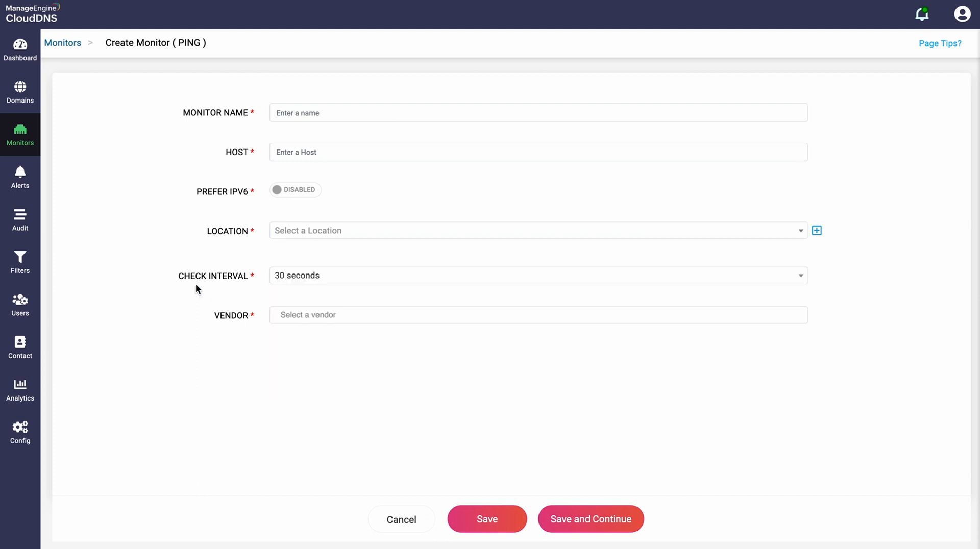
click(309, 285)
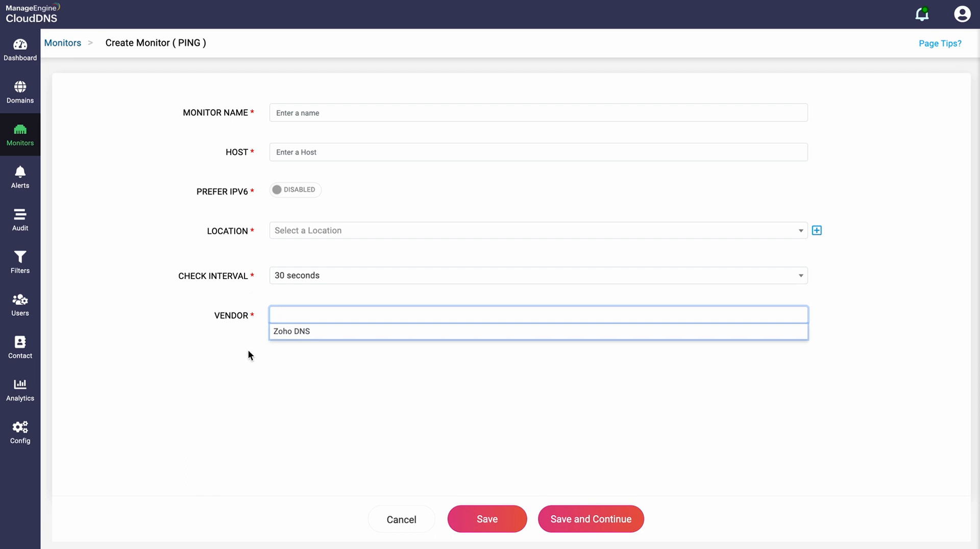
click(244, 393)
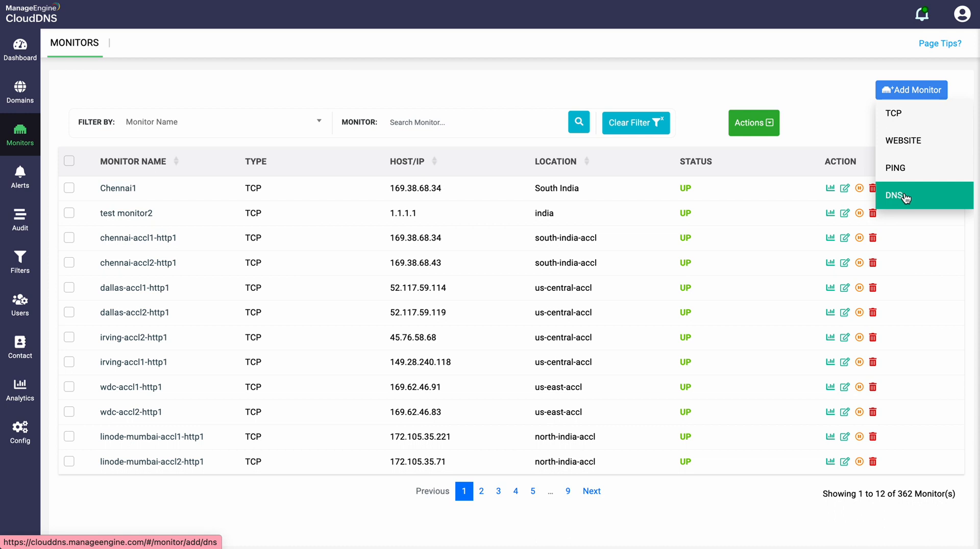
Open the DNS monitor creation form and examine the available lookup types
click(905, 197)
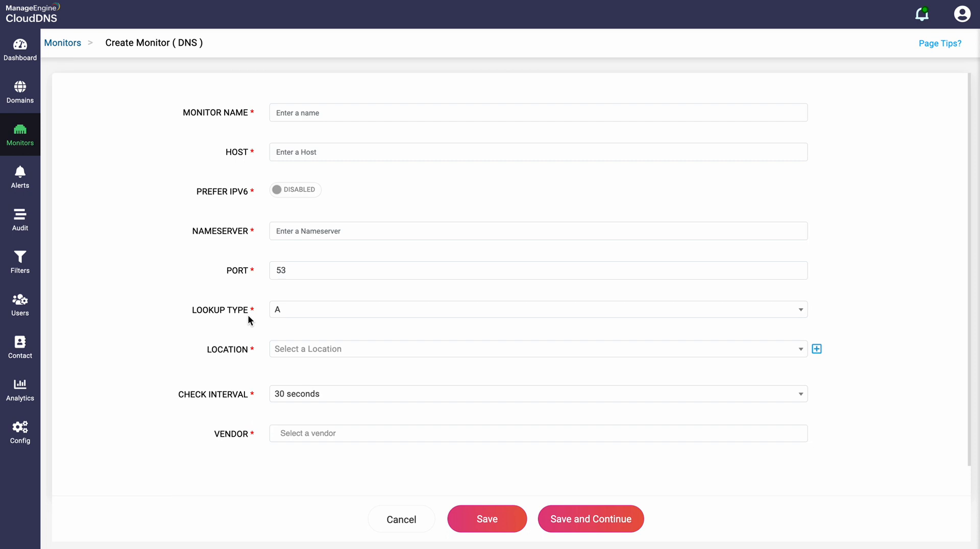
scroll(247, 319, down, 1)
click(297, 276)
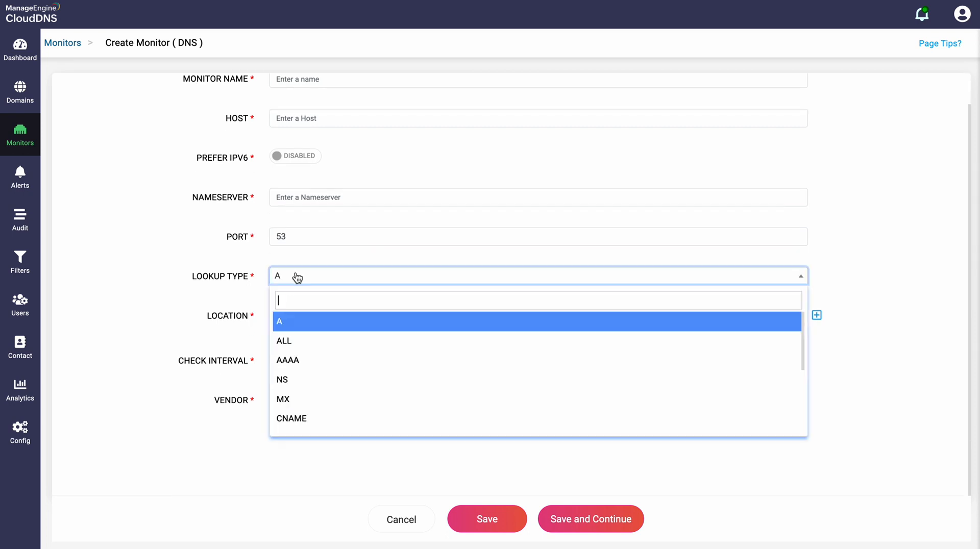
scroll(282, 374, down, 3)
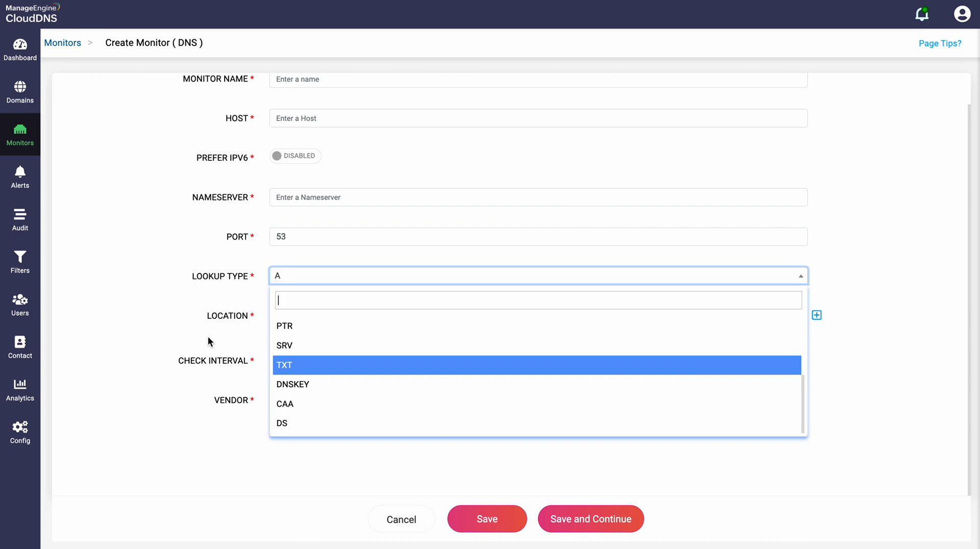
click(166, 244)
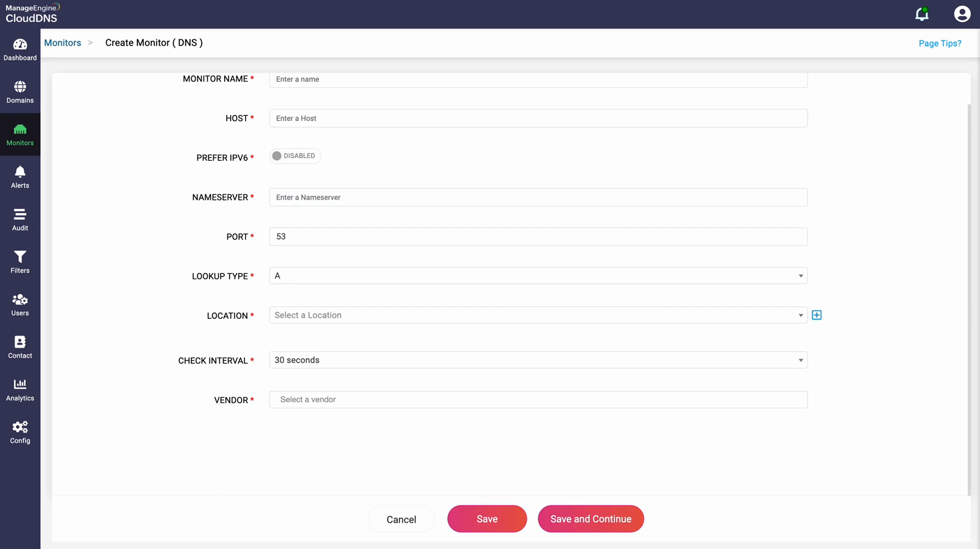
Start a new A record in the brigh10.com domain and name it b.brigh10.com
click(14, 102)
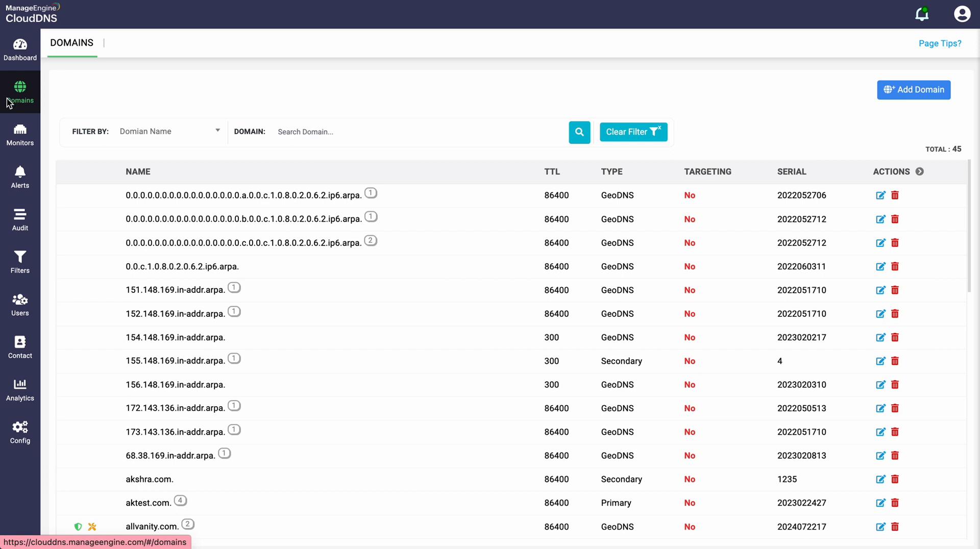
scroll(215, 347, down, 4)
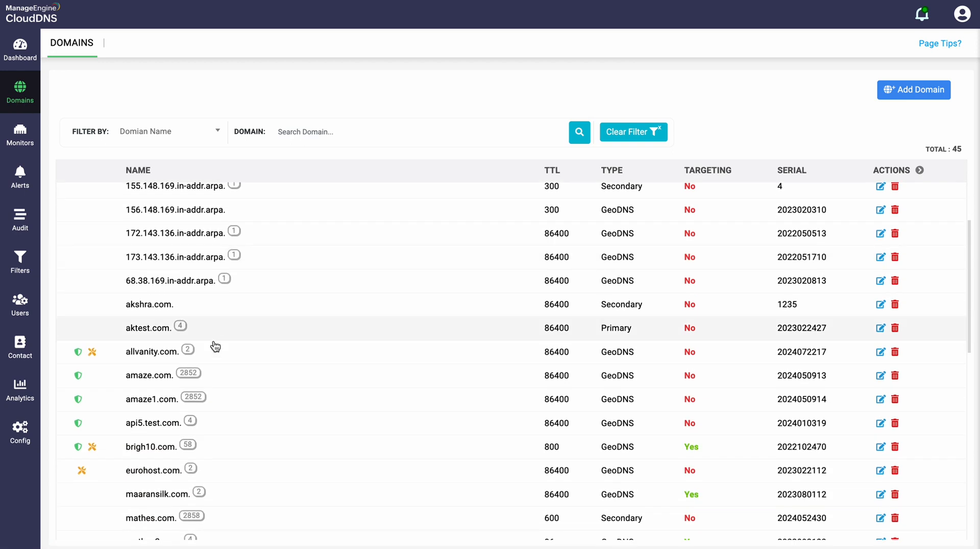
click(158, 450)
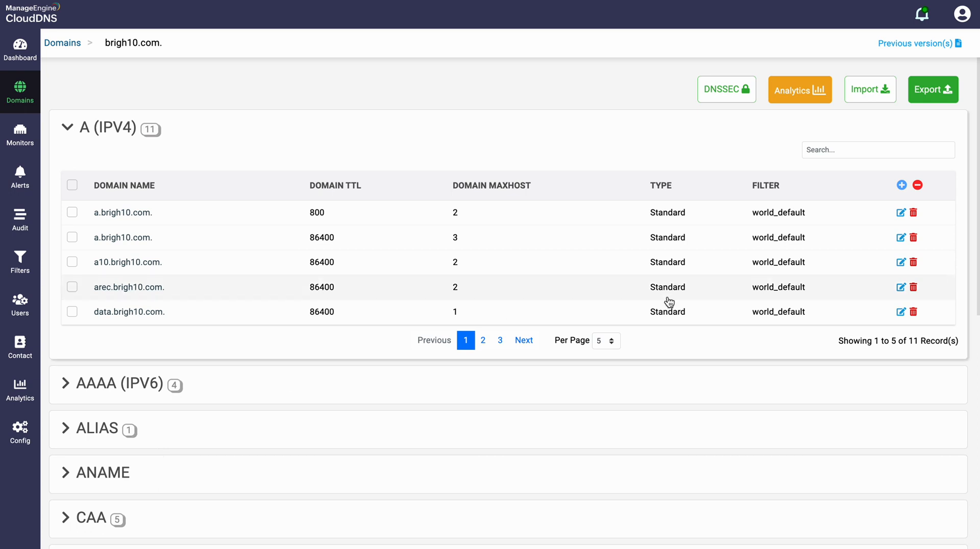
click(901, 186)
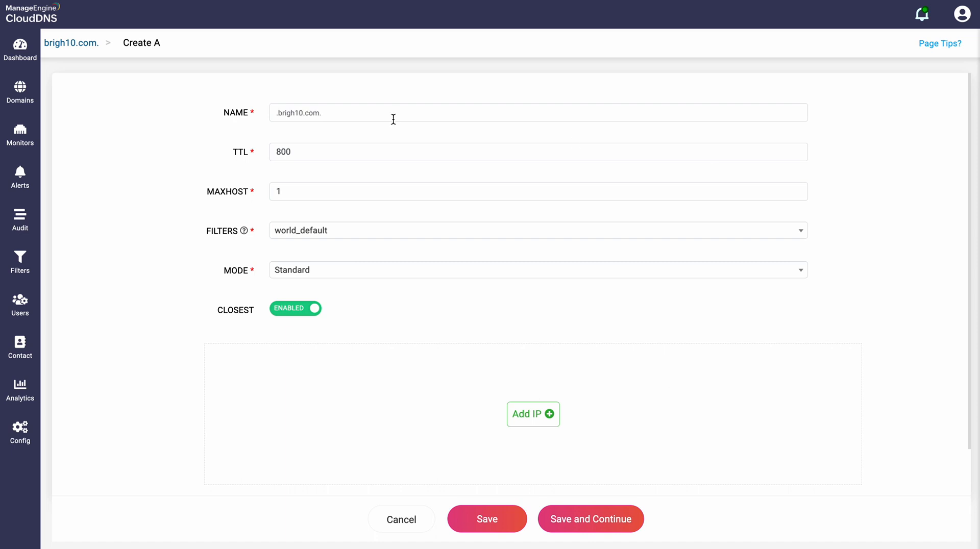
click(277, 113)
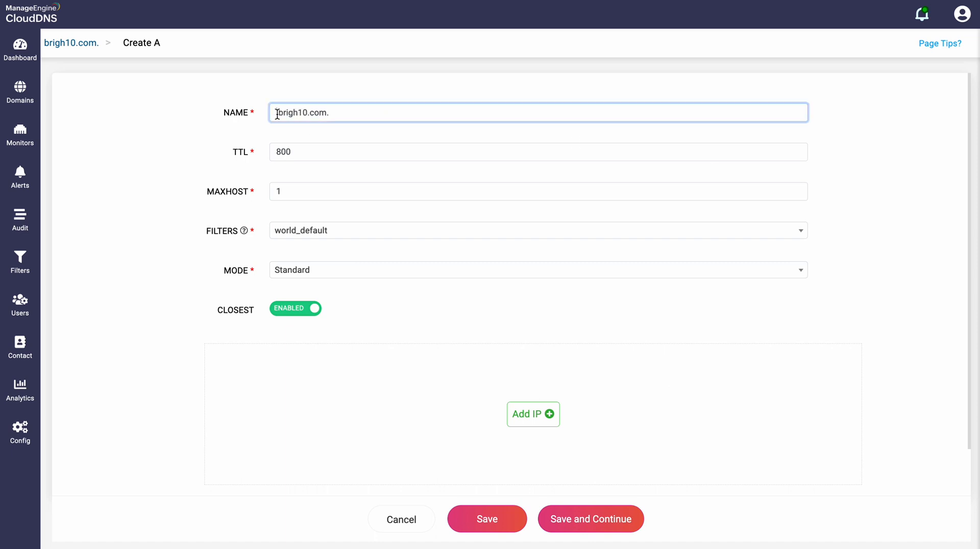
text(b.)
Set the A record's mode to Failover, view the failover types and keep Weight based
click(306, 270)
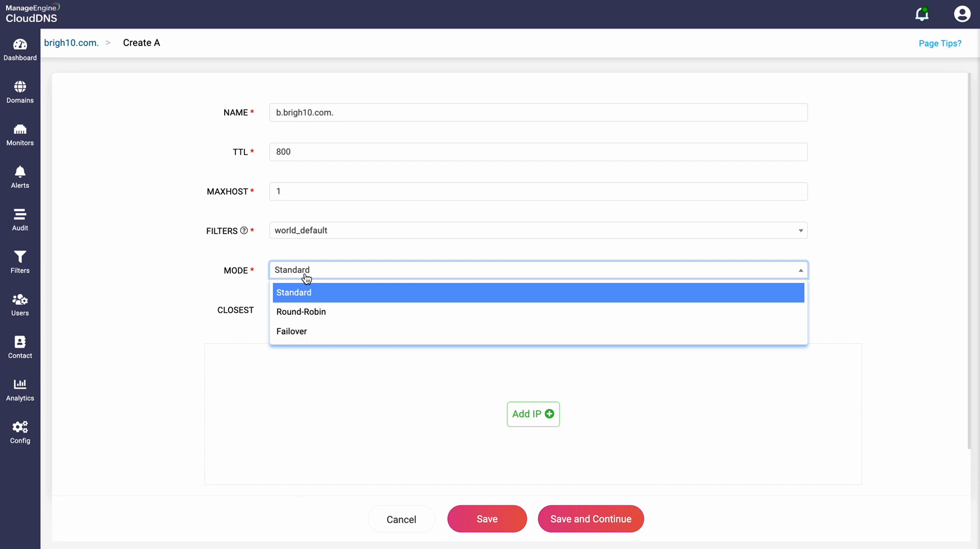
click(331, 337)
click(321, 315)
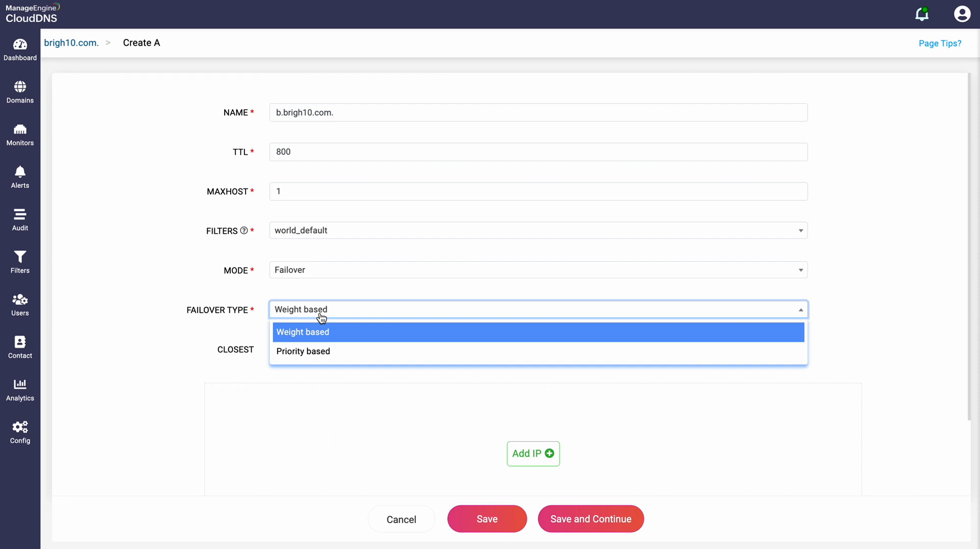
click(219, 326)
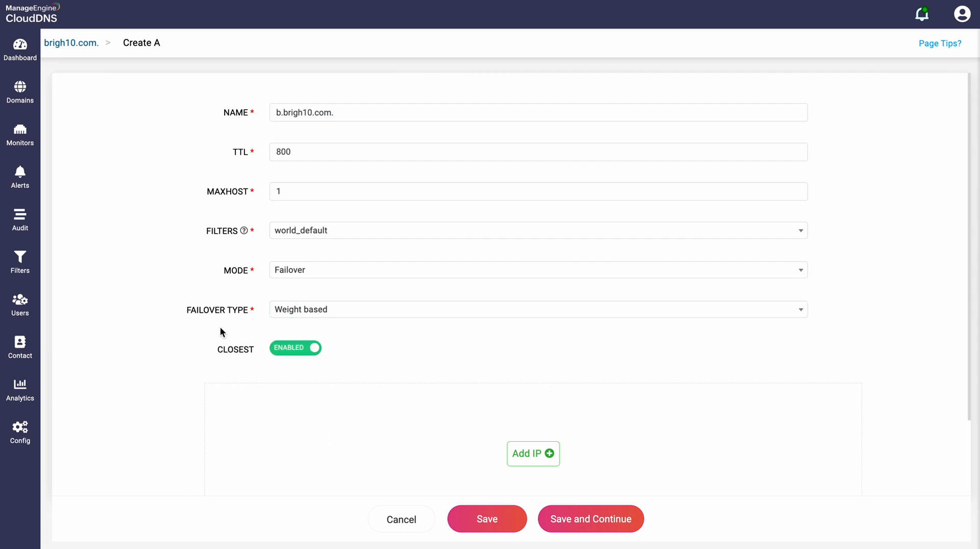
Enter IP 8.8.8.8 for the failover A record and assign the testmon google monitor to it
click(544, 458)
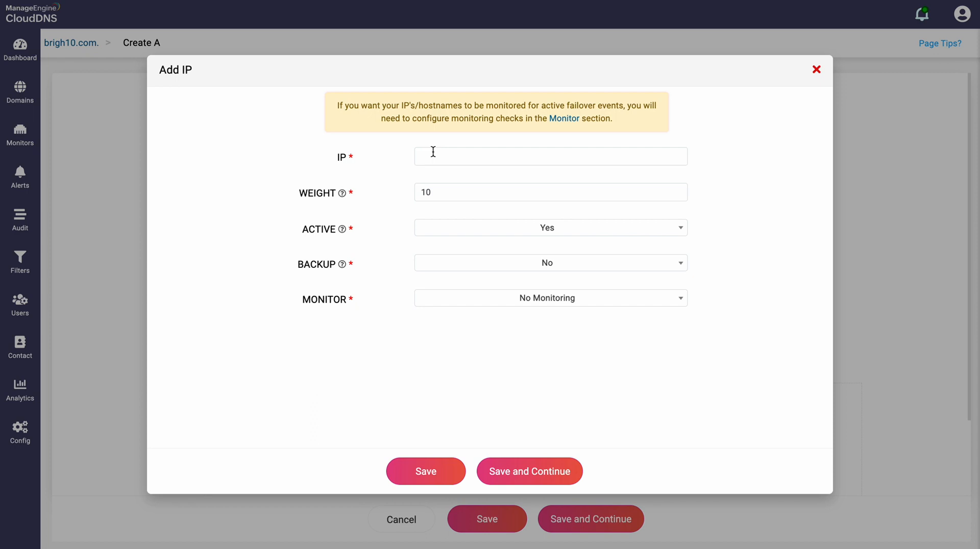
click(433, 151)
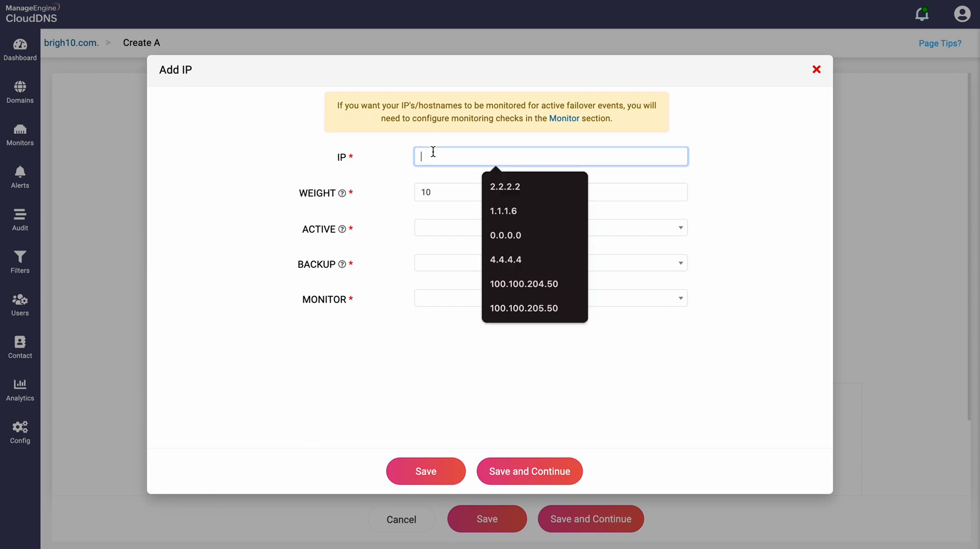
text(8.8.)
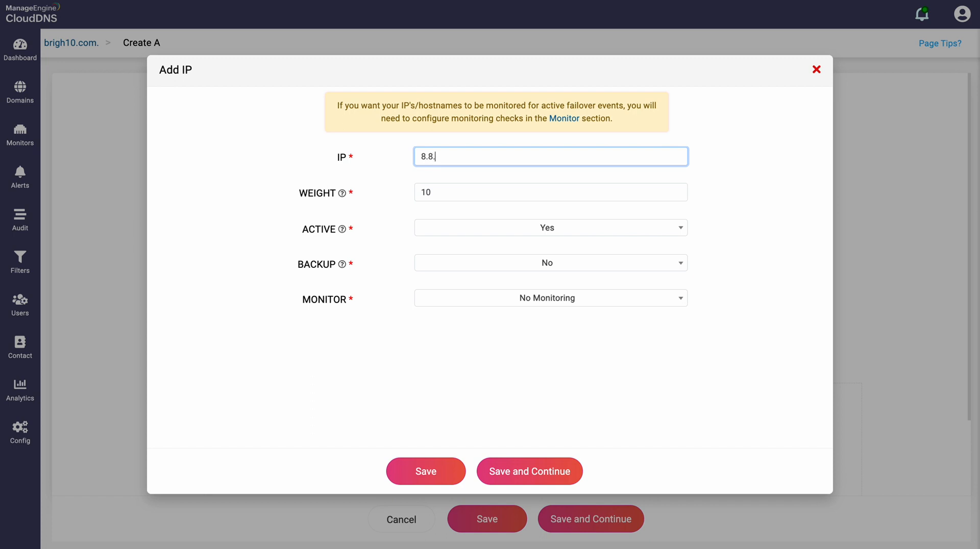
text(8.8.8)
click(474, 310)
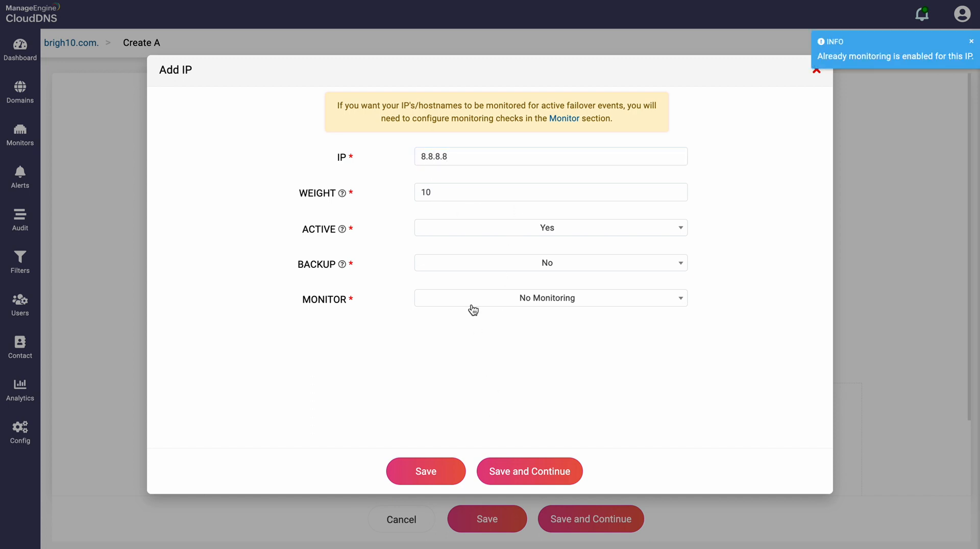
click(472, 305)
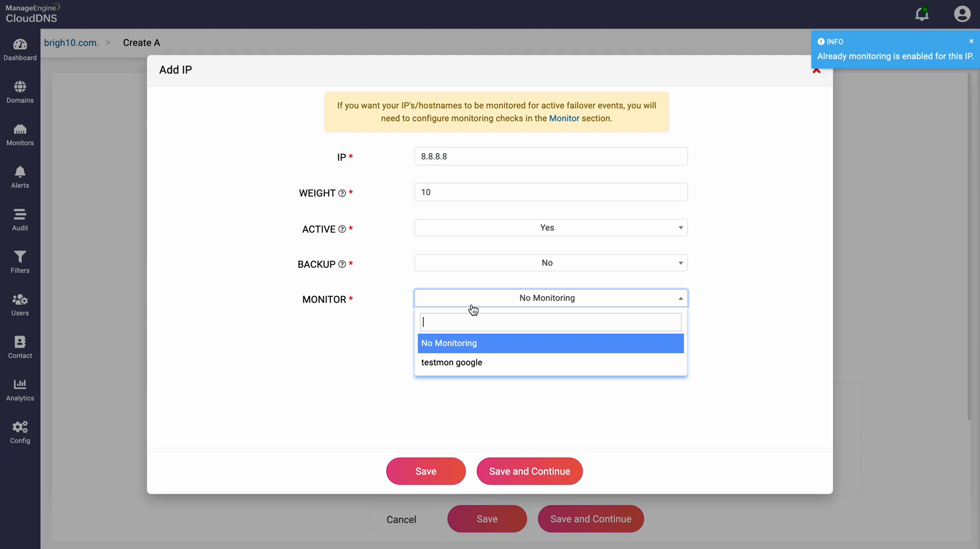
click(470, 363)
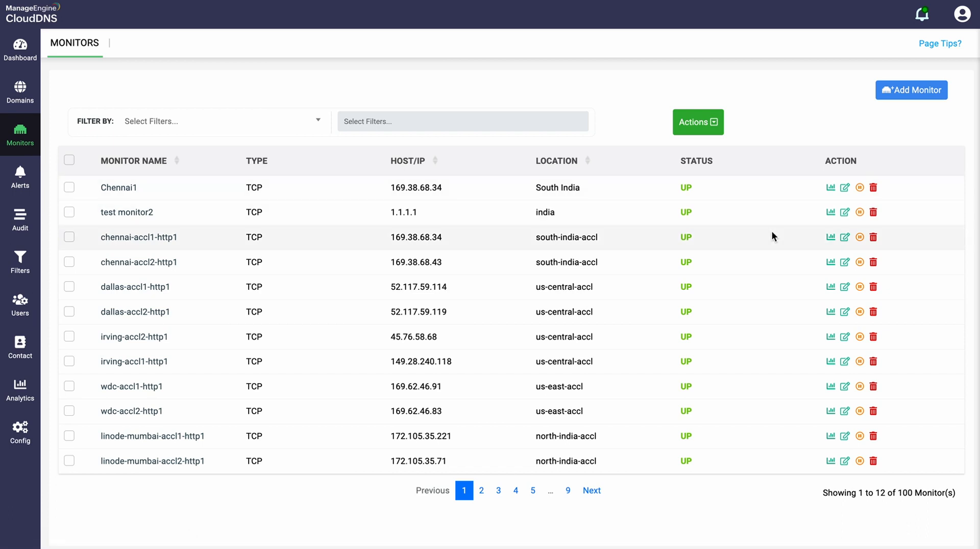
View the DNS records associated with the Chennai1 monitor and close the list
click(116, 189)
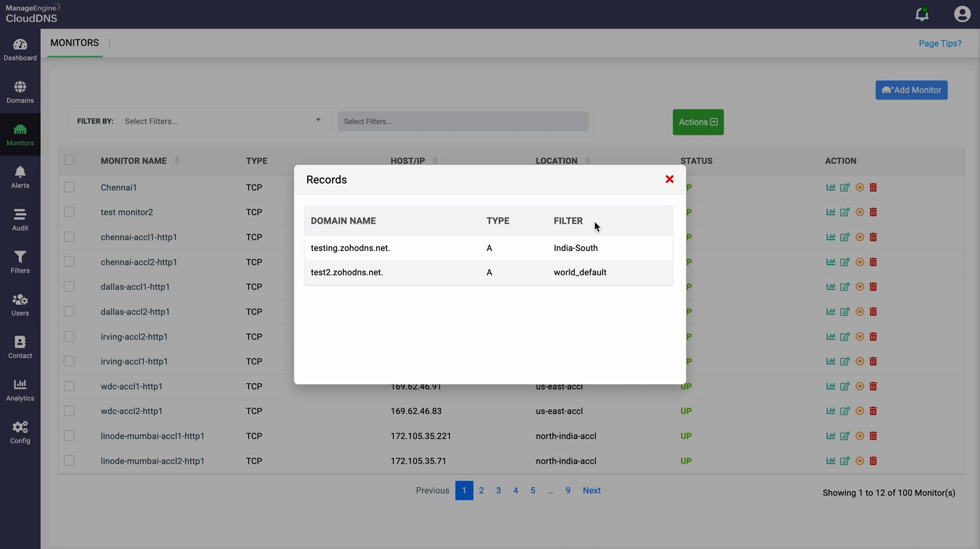
click(669, 179)
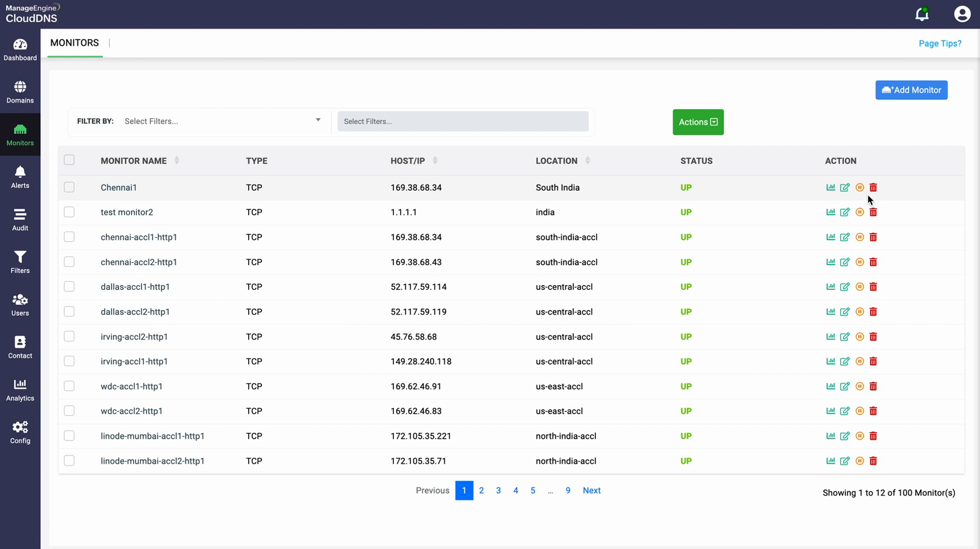
Open the Chennai1 monitor's report and examine its last poll, location stats and average response time per location
click(830, 189)
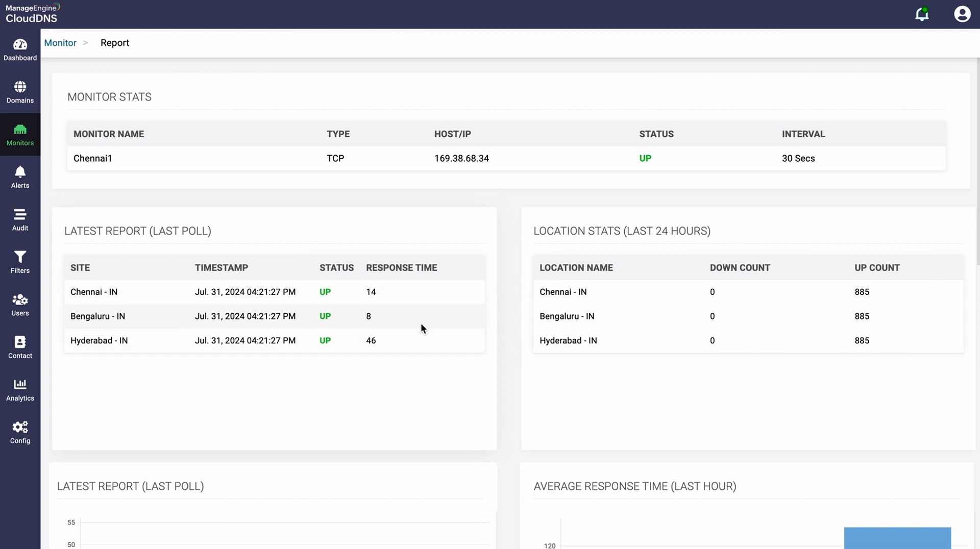
scroll(512, 421, down, 2)
scroll(512, 425, down, 2)
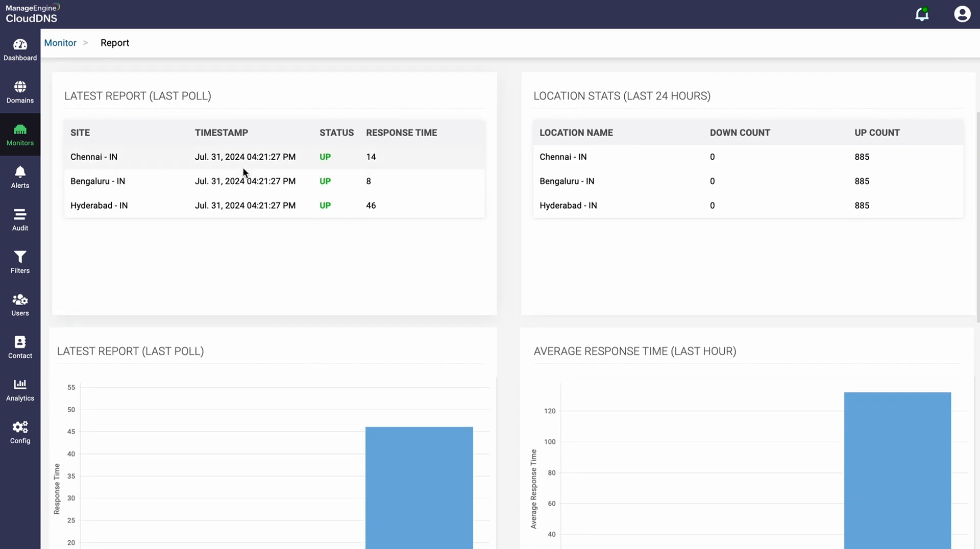
scroll(503, 391, down, 2)
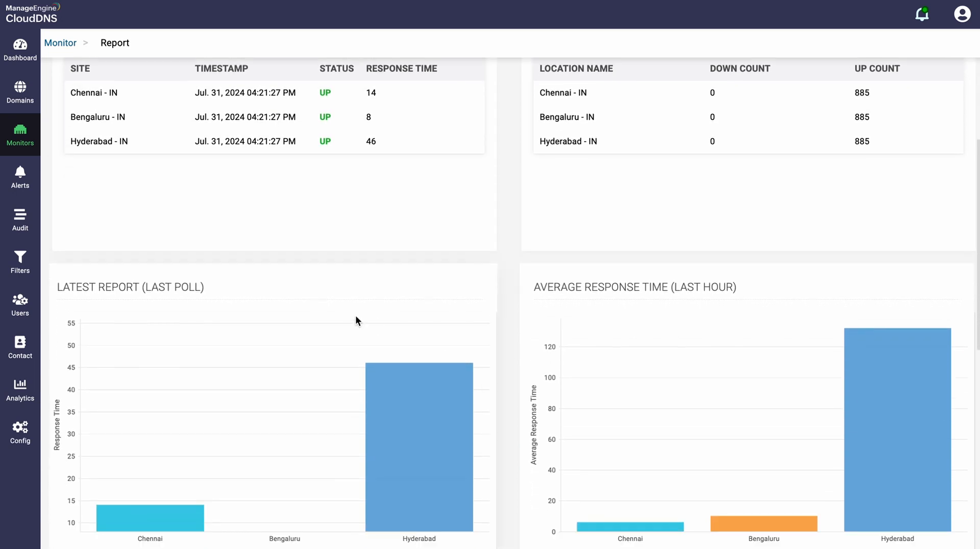
scroll(514, 445, down, 1)
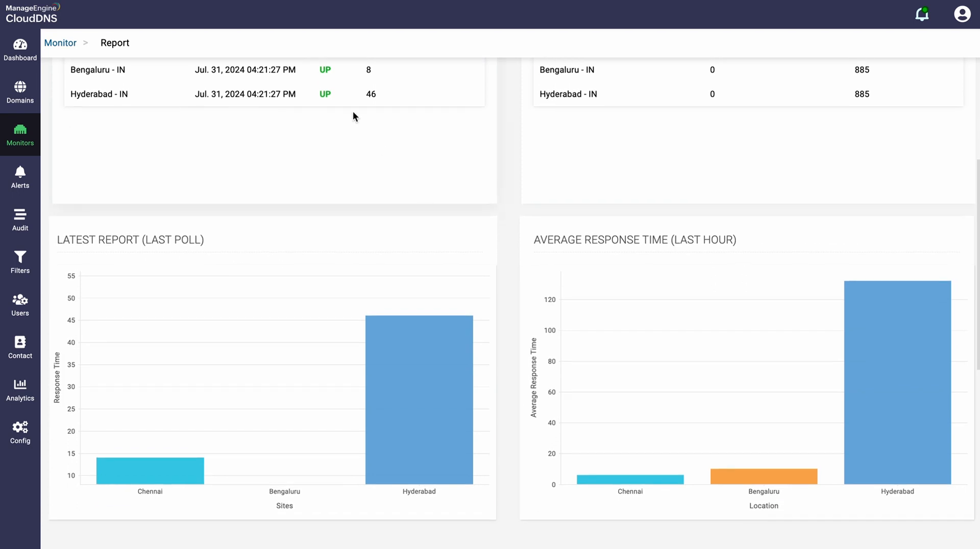
scroll(506, 408, down, 1)
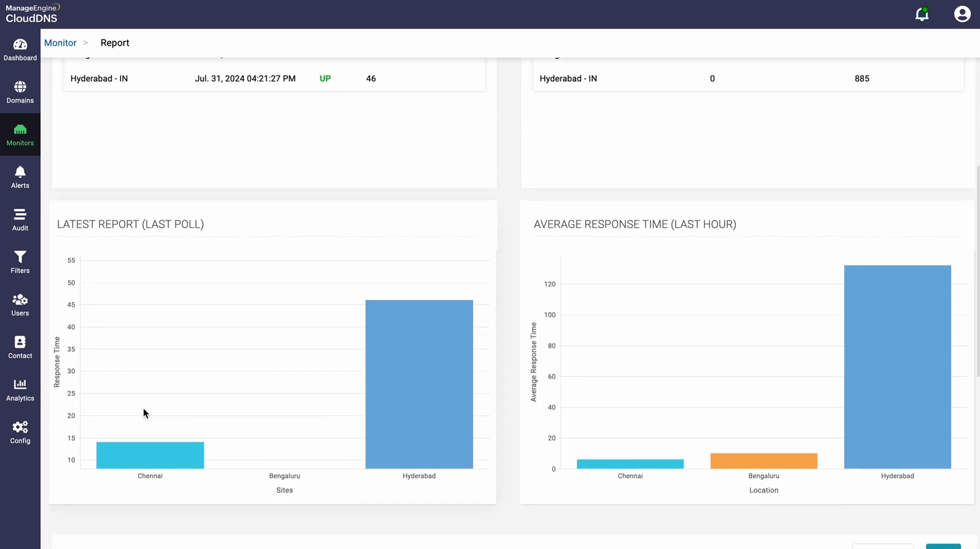
scroll(509, 348, up, 5)
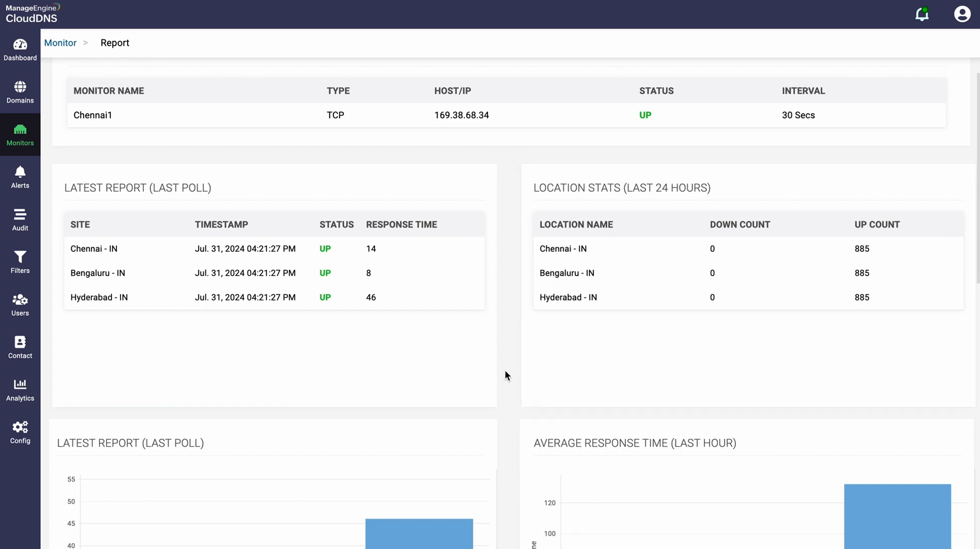
scroll(505, 372, down, 4)
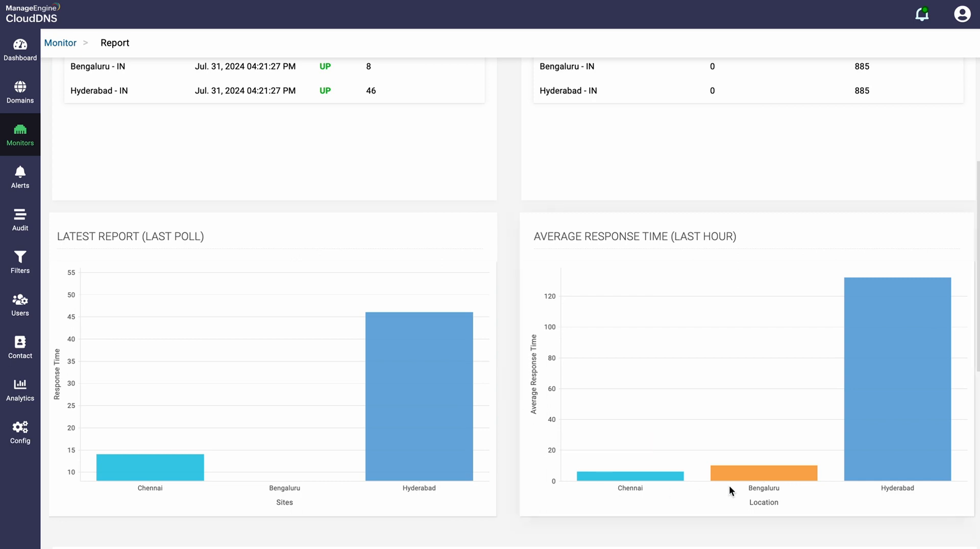
mouse_move(862, 466)
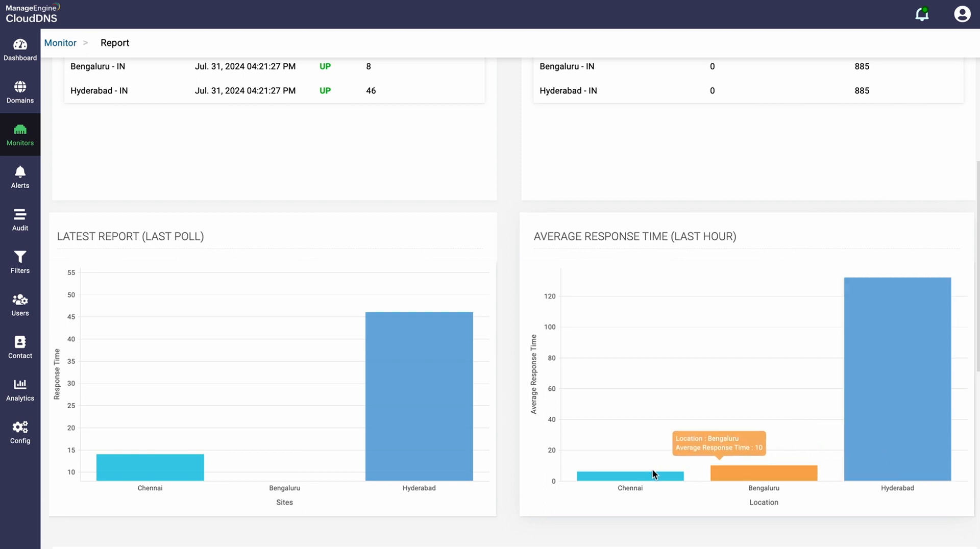
mouse_move(654, 479)
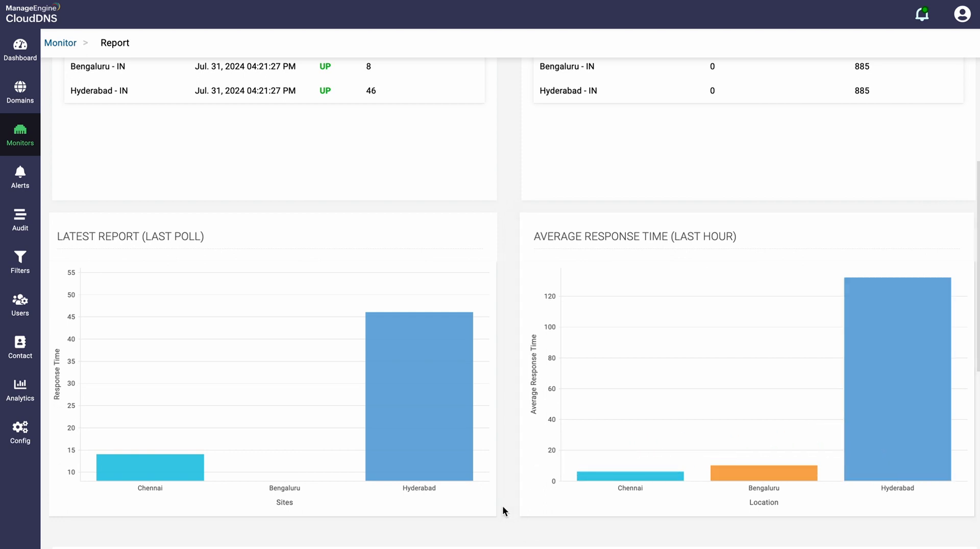
Examine today's response time graph for Chennai1, including its period options and the hours from 10:30 to 13:30
scroll(502, 511, down, 5)
scroll(194, 362, down, 4)
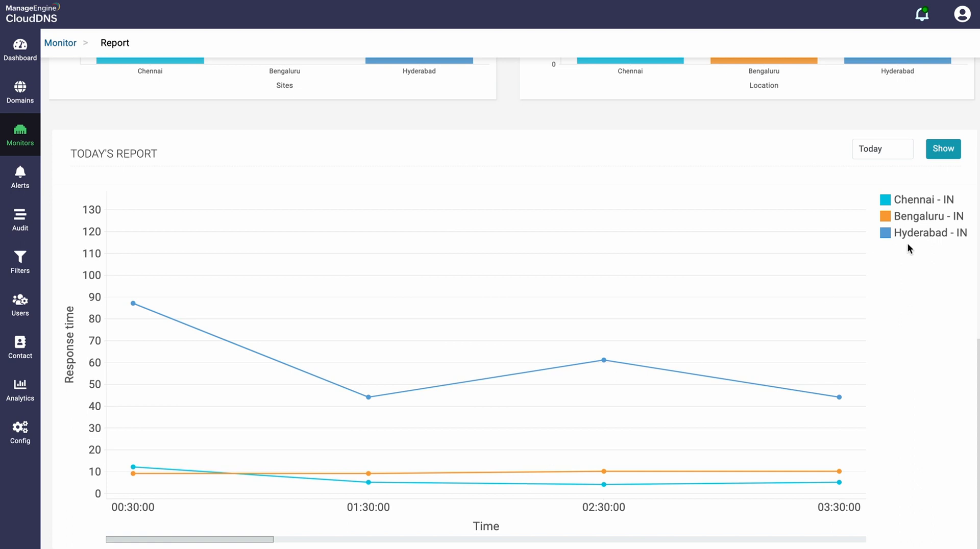
click(883, 152)
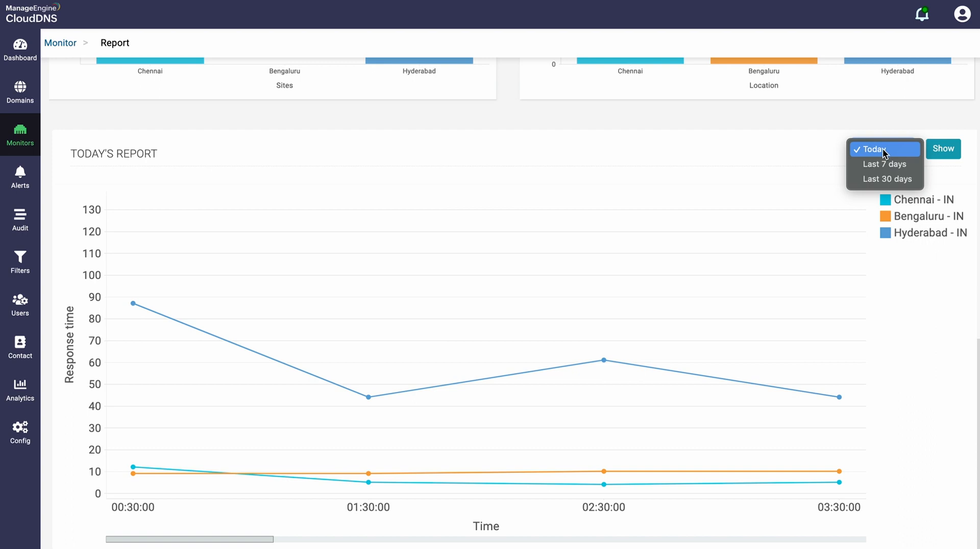
click(914, 304)
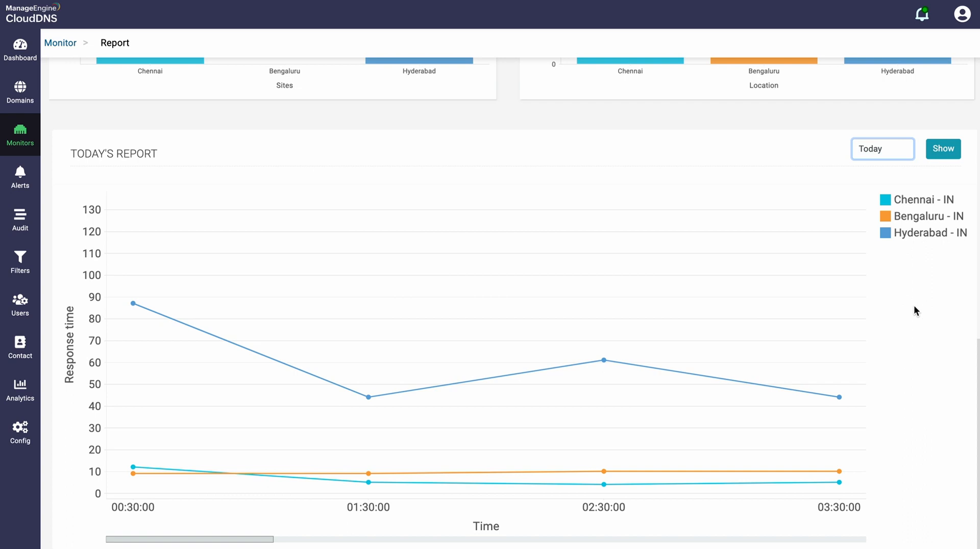
click(198, 542)
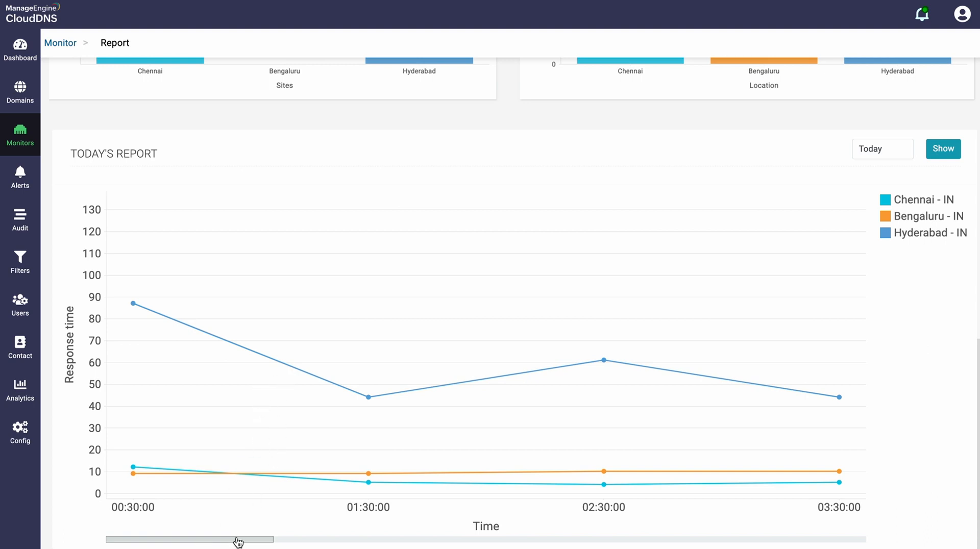
drag(238, 542, 808, 532)
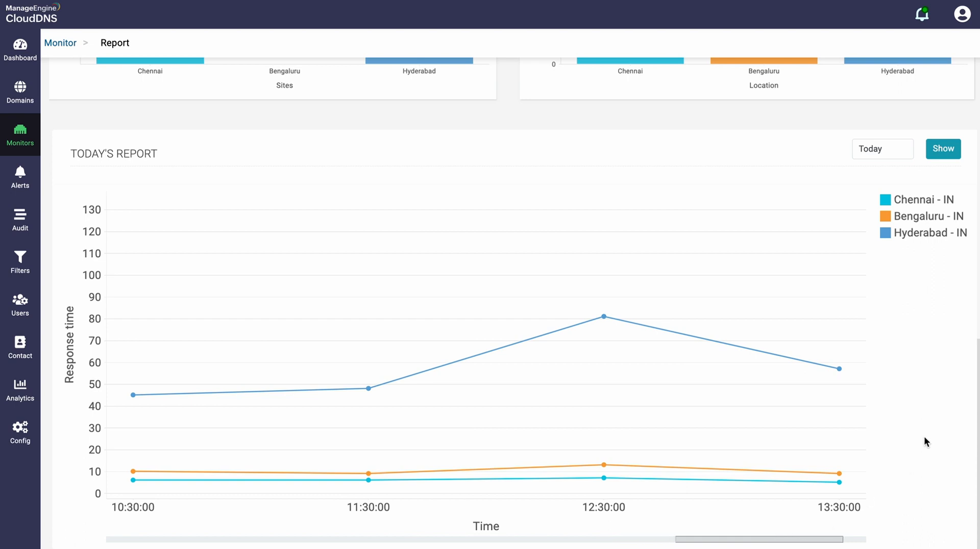
scroll(926, 442, up, 5)
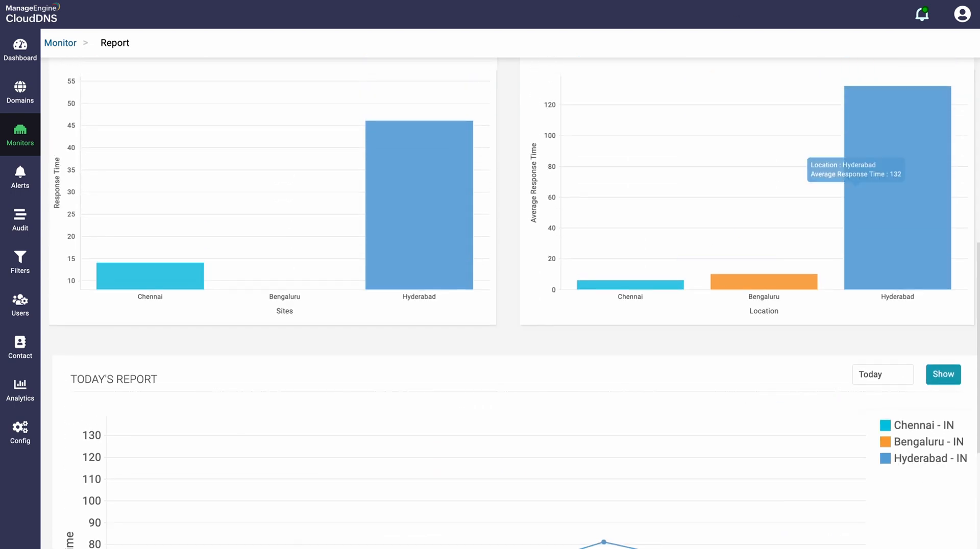